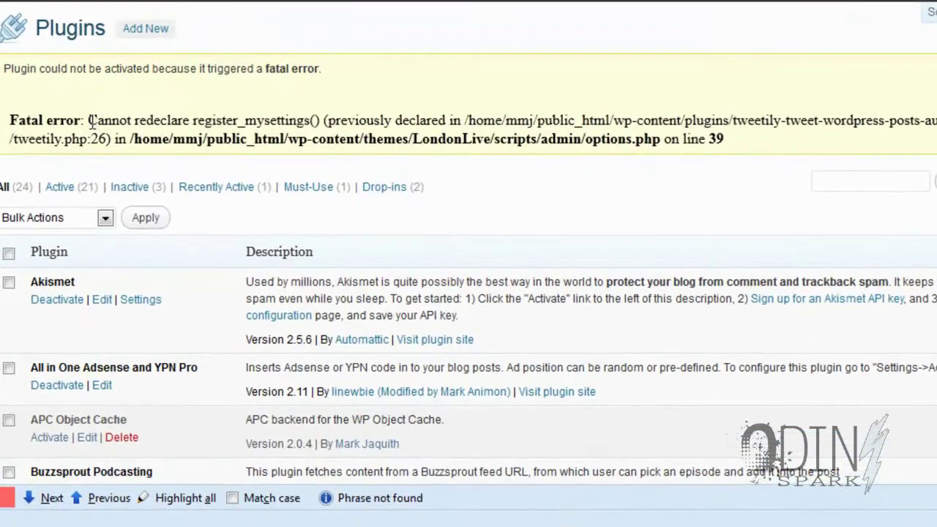
Highlight the register_mysettings() redeclare error, the plugin folder path and the tweetily.php file name
left_click_drag(185, 157, 304, 157)
left_click_drag(249, 120, 323, 119)
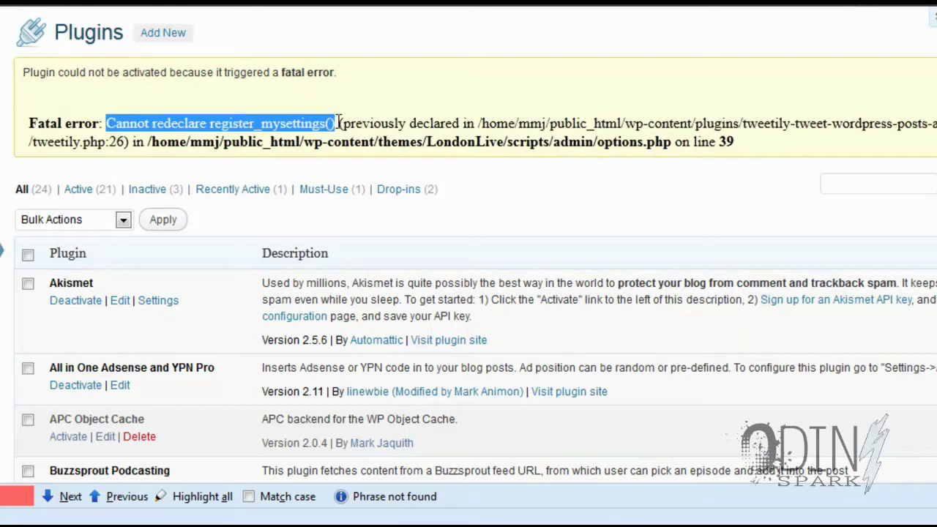
left_click(104, 123)
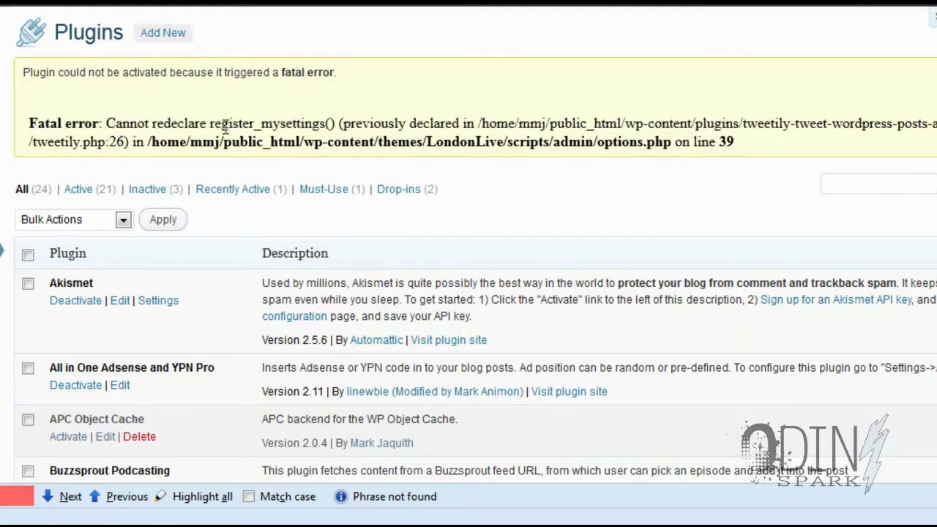
mouse_move(210, 123)
left_mouse_down()
mouse_move(345, 123)
mouse_move(336, 123)
left_mouse_up()
mouse_move(739, 123)
left_mouse_down()
mouse_move(30, 123)
mouse_move(936, 123)
left_mouse_up()
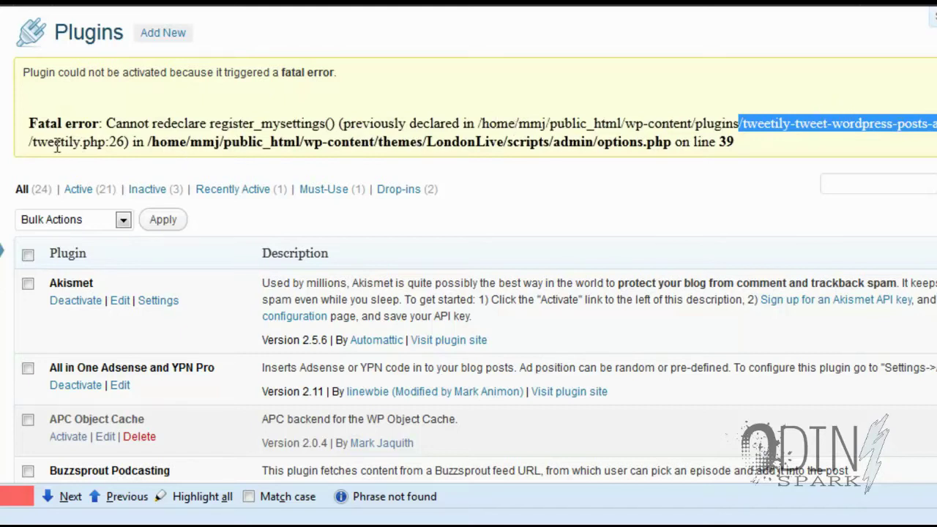
left_click_drag(110, 142, 33, 149)
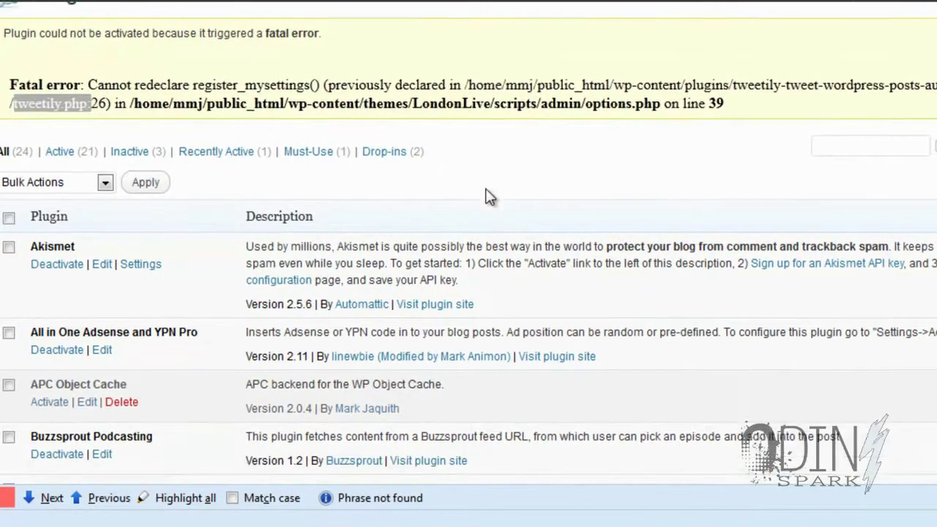
Scroll down to Tweetily and retry its Activate link, which fails with the same error
scroll(489, 197, "down", 10)
scroll(489, 196, "down", 3)
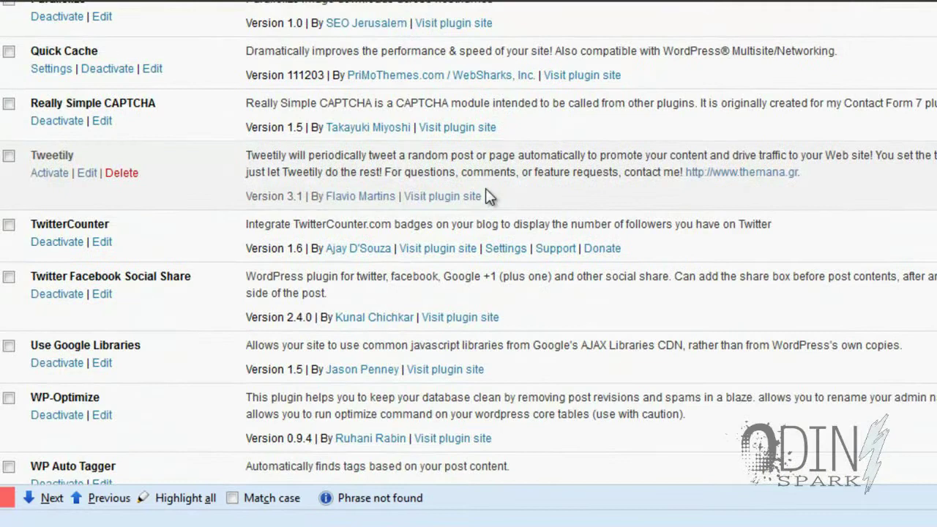
left_click(43, 175)
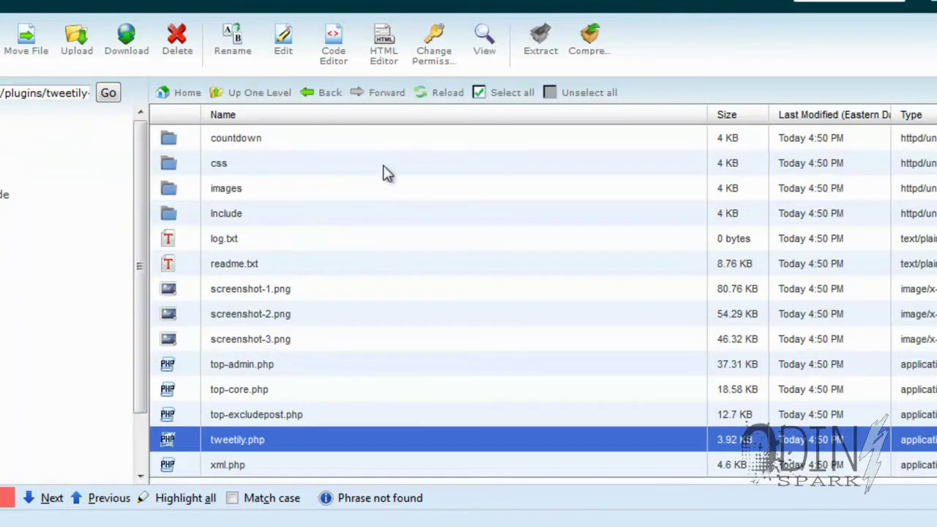
Go up to plugins, open the tweetily-tweet-wordpress-posts-automatically folder and select tweetily.php
left_click(260, 93)
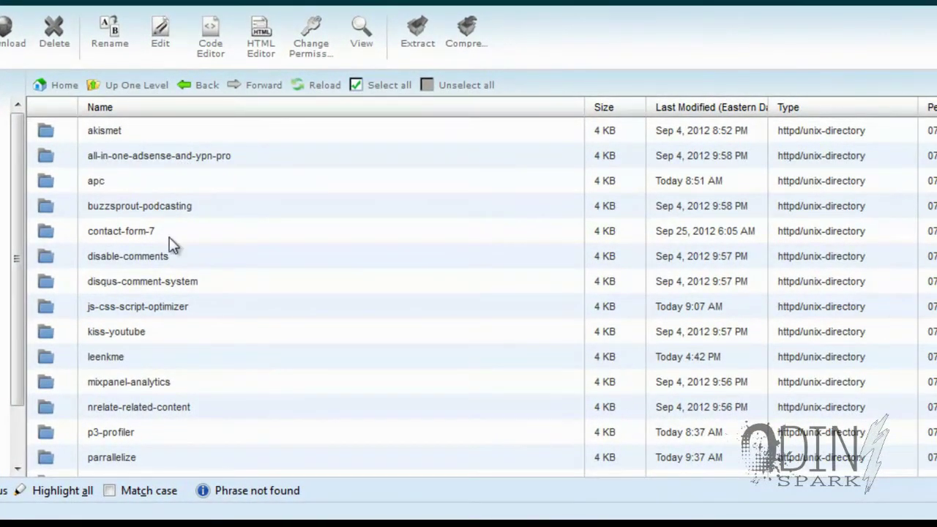
left_click(132, 284)
scroll(132, 286, "down", 3)
scroll(132, 289, "down", 1)
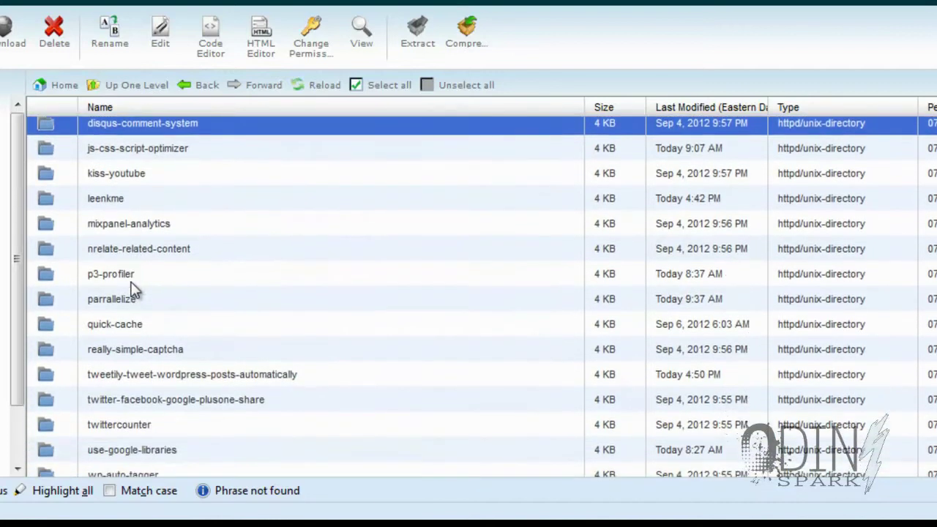
scroll(131, 328, "down", 2)
left_click(131, 328)
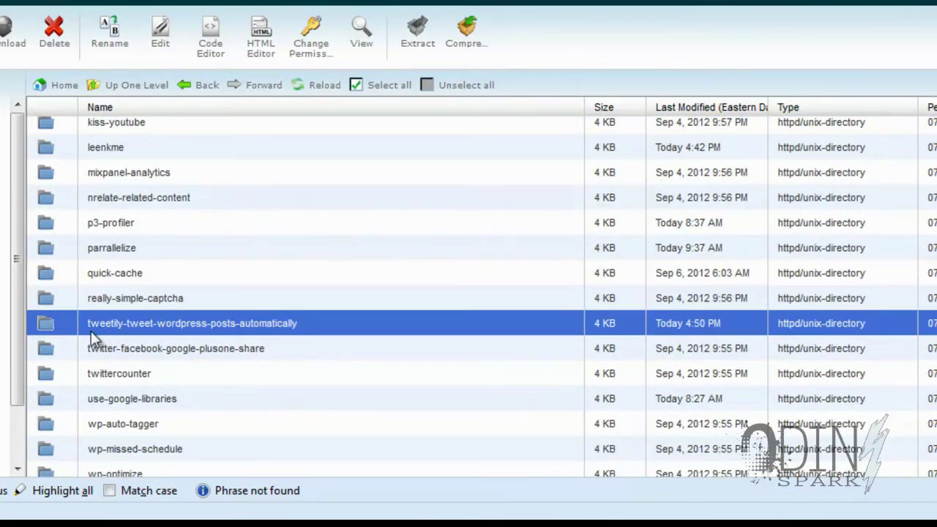
double_click(64, 323)
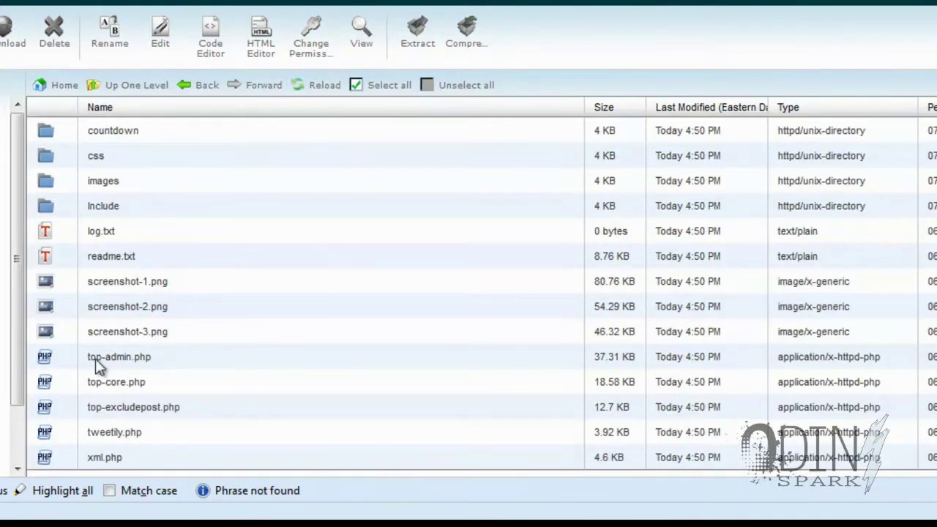
left_click(108, 437)
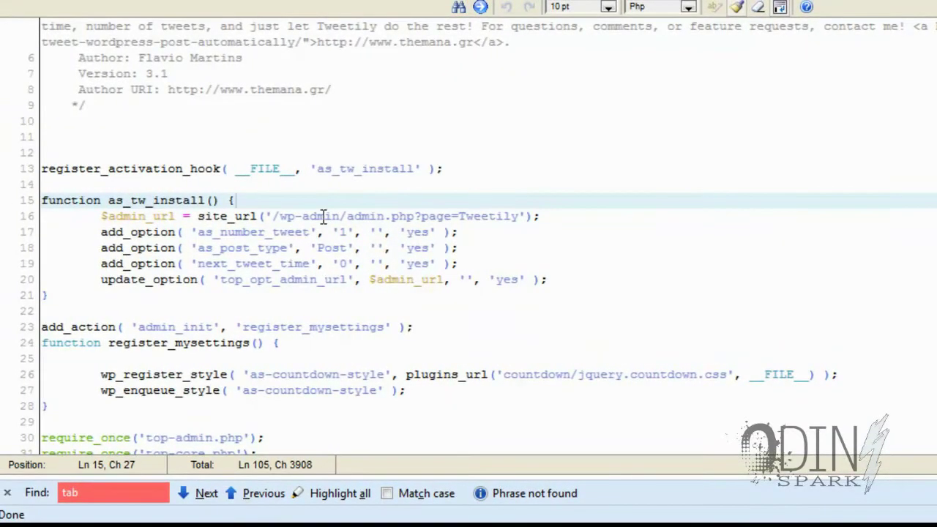
left_click(323, 217)
scroll(323, 217, "up", 2)
scroll(323, 217, "down", 2)
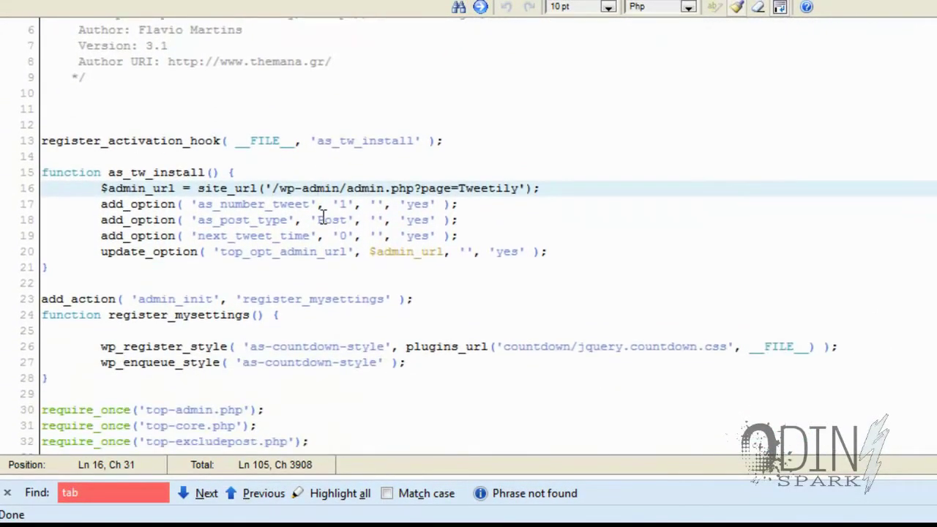
scroll(323, 217, "down", 2)
scroll(352, 246, "down", 1)
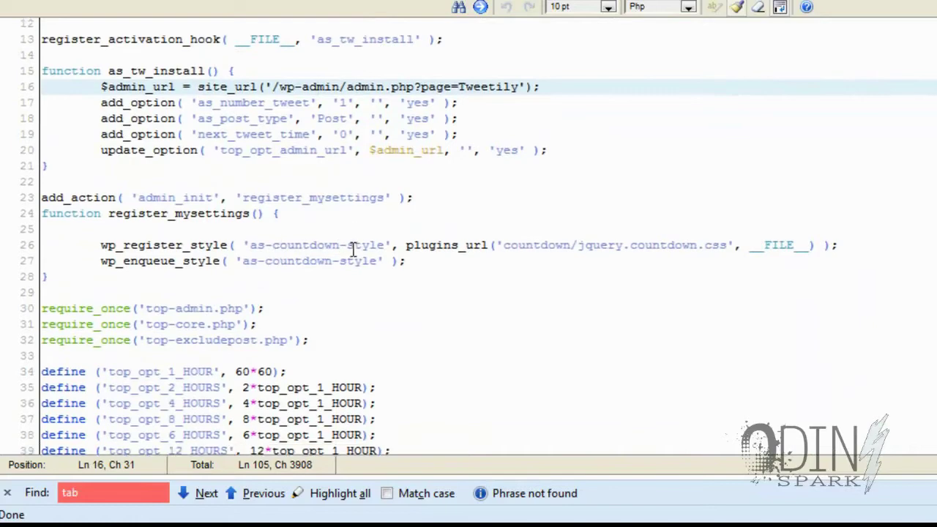
scroll(352, 246, "down", 3)
scroll(352, 247, "down", 4)
scroll(353, 249, "down", 3)
scroll(352, 250, "down", 3)
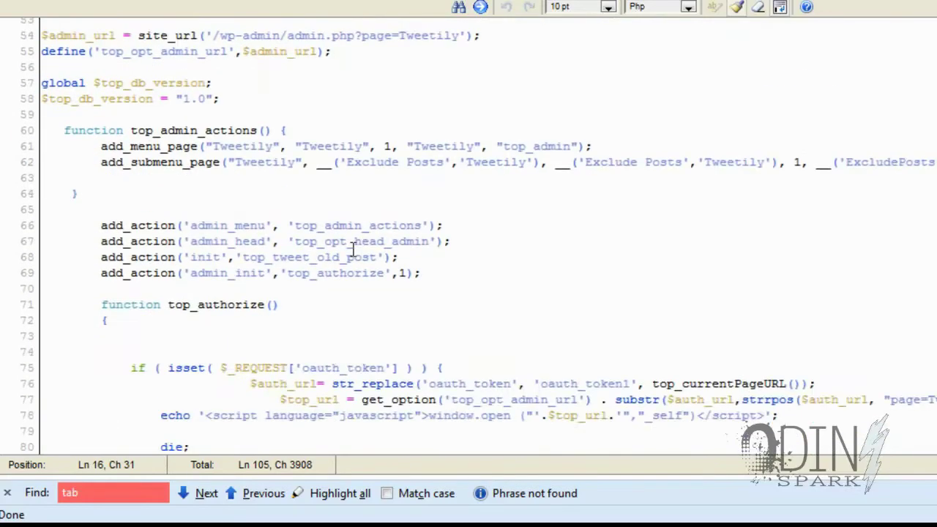
scroll(352, 249, "down", 3)
scroll(352, 250, "down", 4)
scroll(353, 249, "up", 1)
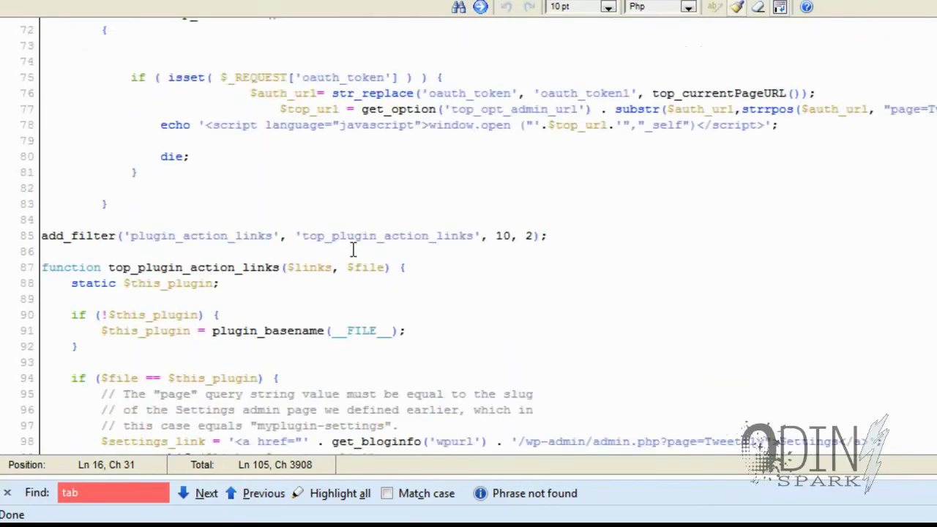
scroll(352, 250, "up", 6)
scroll(352, 249, "up", 6)
scroll(353, 250, "up", 3)
scroll(352, 250, "up", 3)
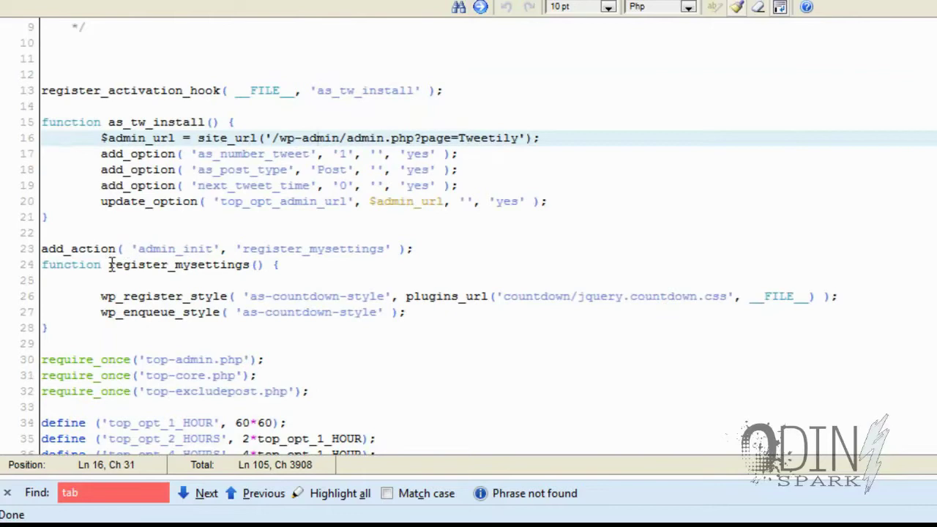
left_click(110, 265)
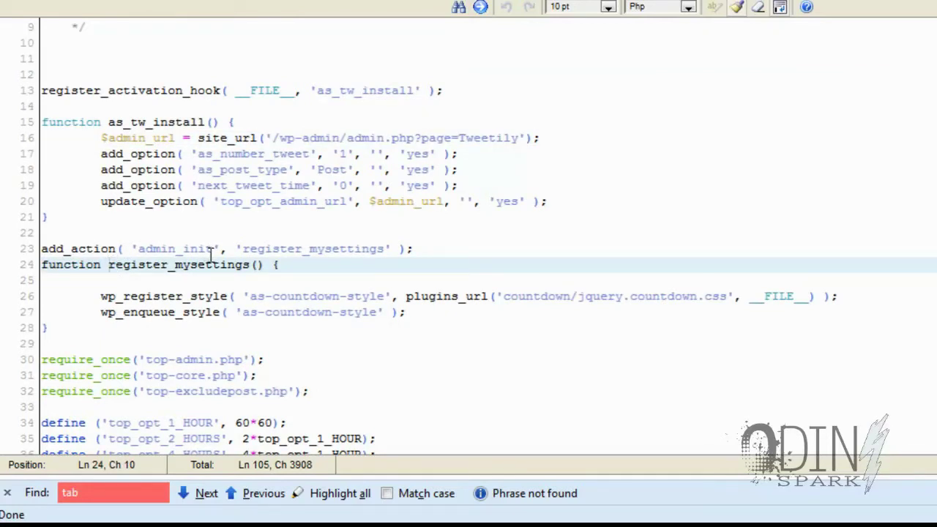
Prefix the line-24 function name with 'tweetily_', then highlight the original name and new prefix
type("_")
key("Left")
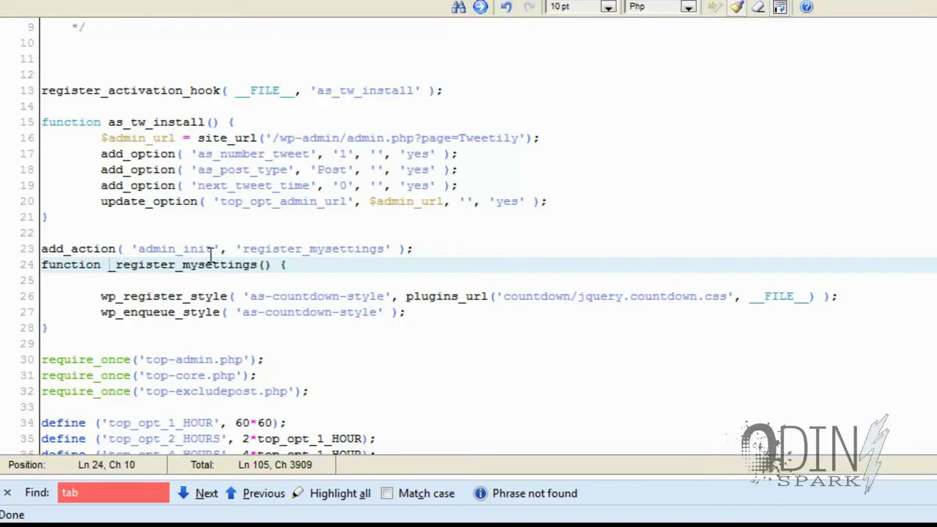
type("t")
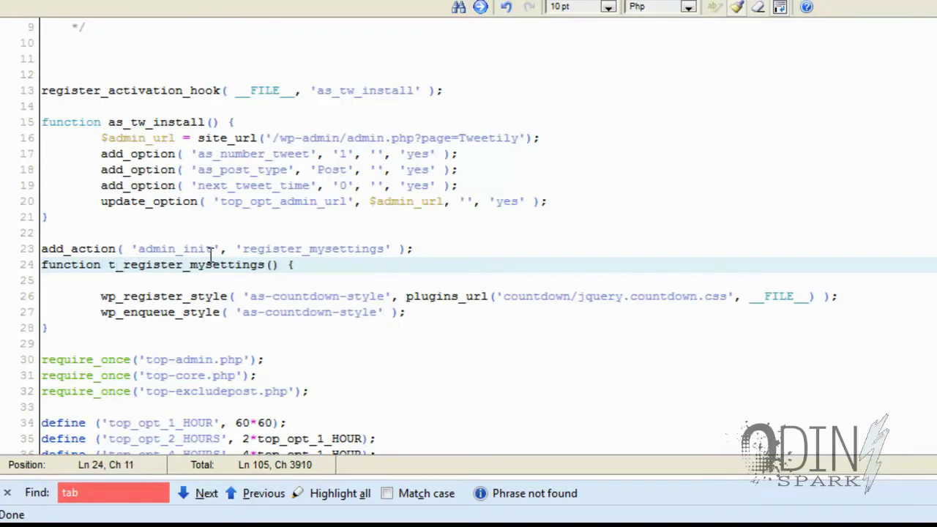
type("wee")
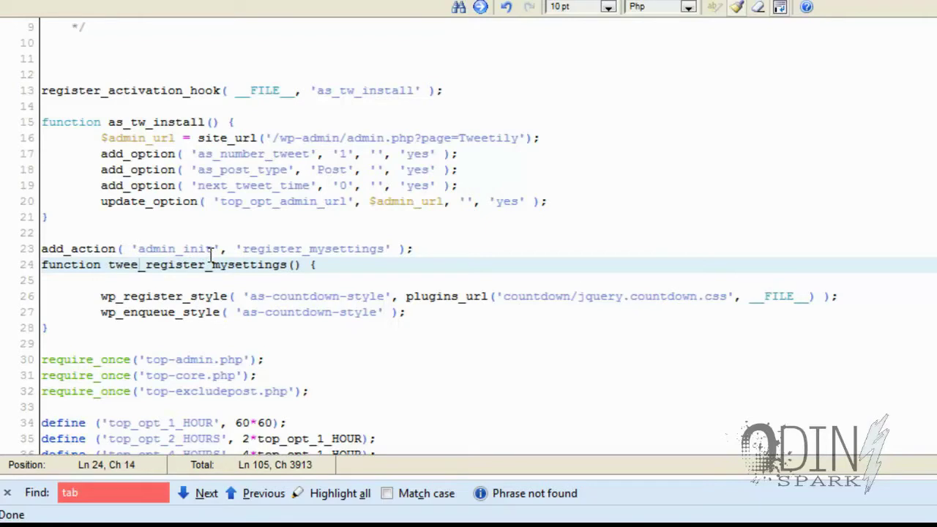
type("til")
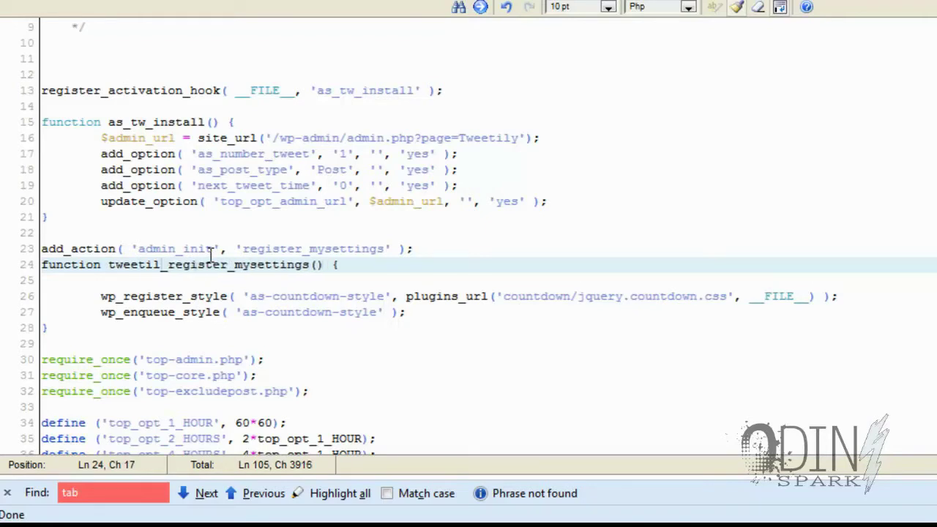
type("y")
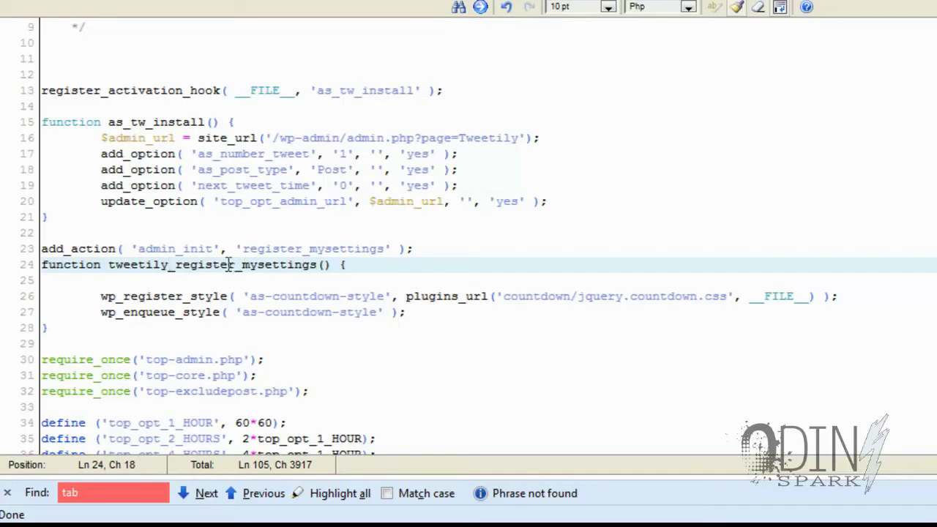
left_click_drag(176, 266, 316, 264)
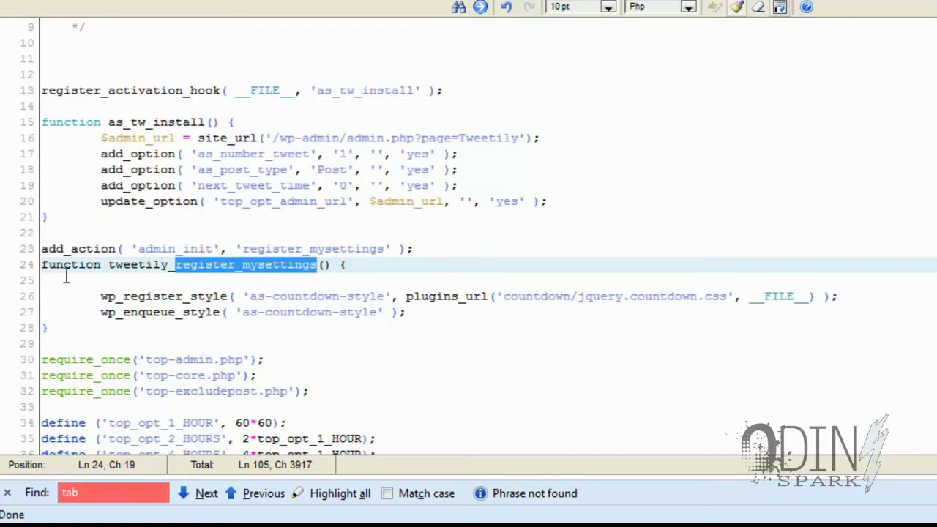
mouse_move(109, 265)
left_mouse_down()
mouse_move(183, 265)
mouse_move(161, 265)
left_mouse_up()
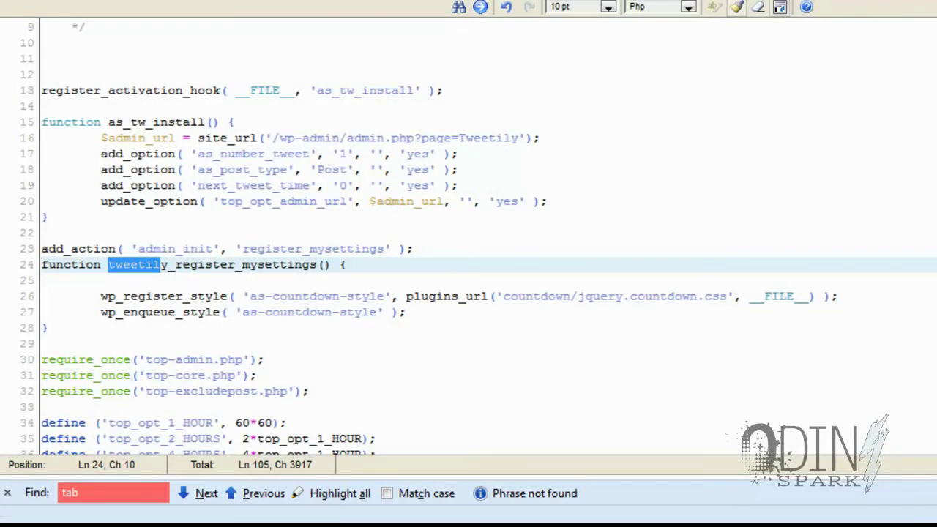
Switch back to the WordPress Plugins page and reload it
key("ctrl+Tab")
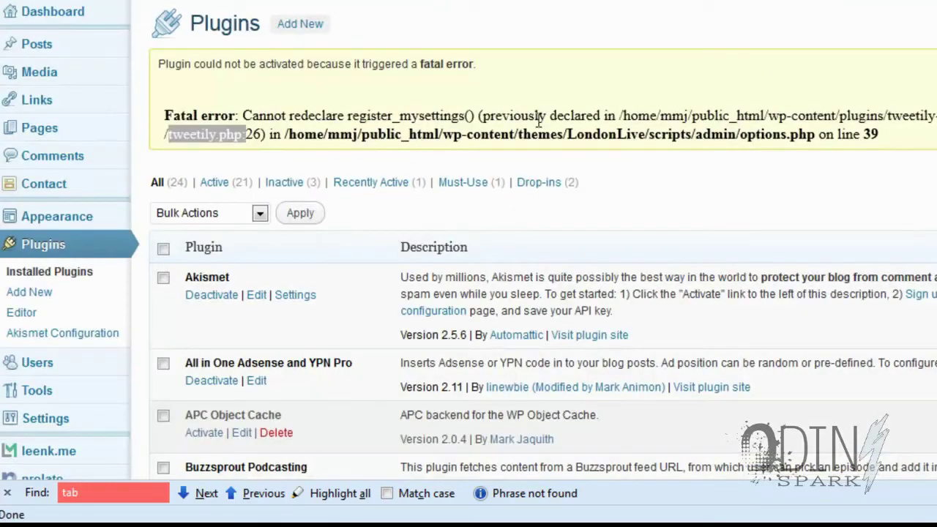
right_click(772, 188)
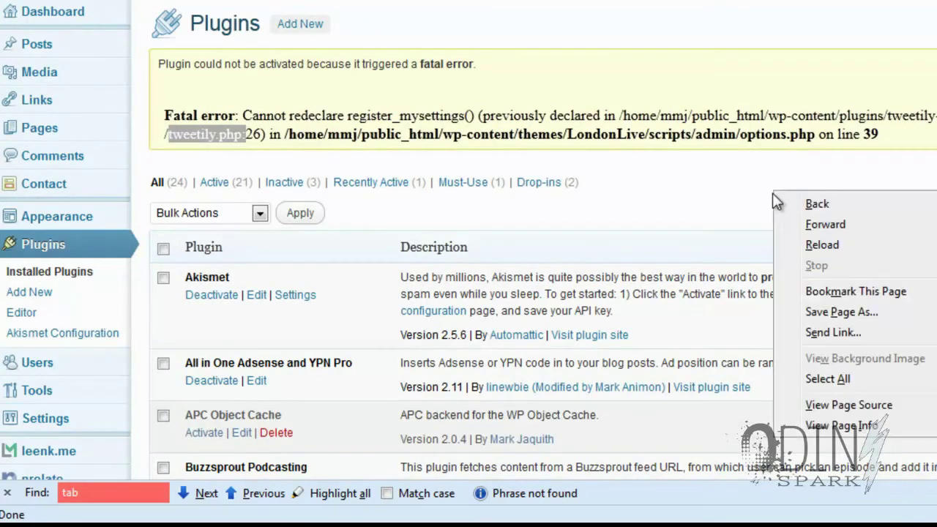
left_click(817, 246)
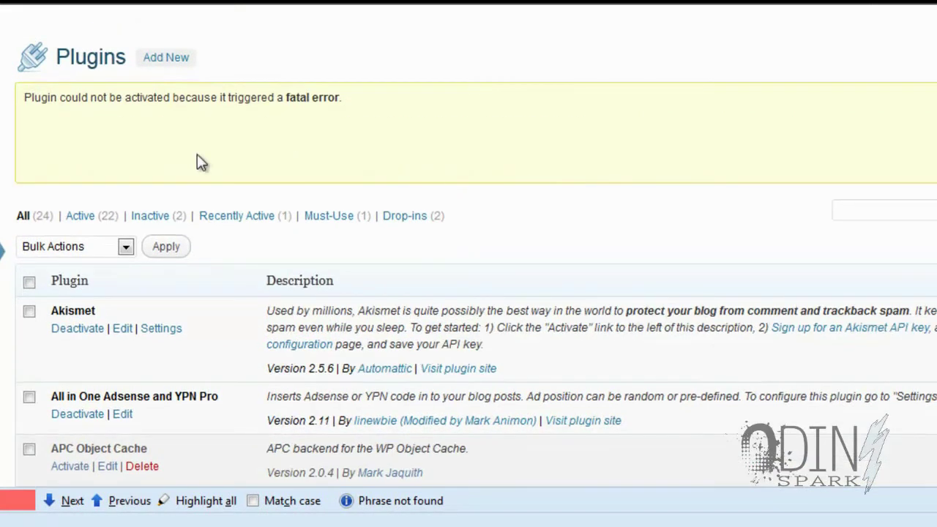
Select the activation error notice and scroll the plugin list to confirm Tweetily is active
left_click_drag(25, 98, 367, 94)
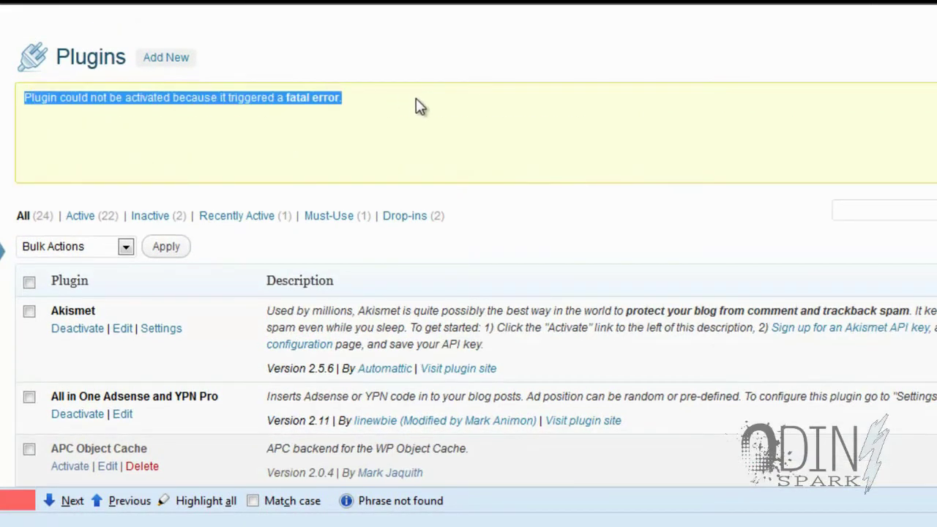
key("ctrl+f")
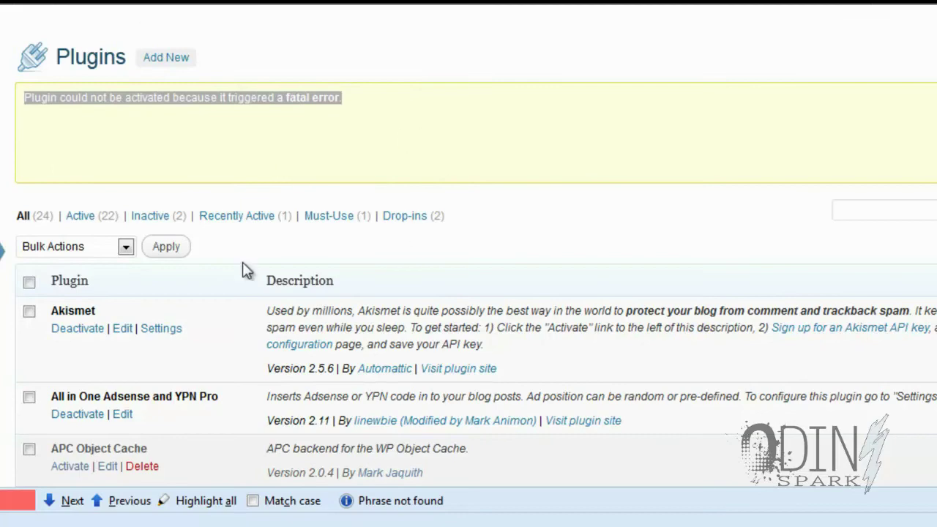
scroll(244, 268, "down", 5)
scroll(244, 268, "down", 10)
scroll(244, 268, "down", 5)
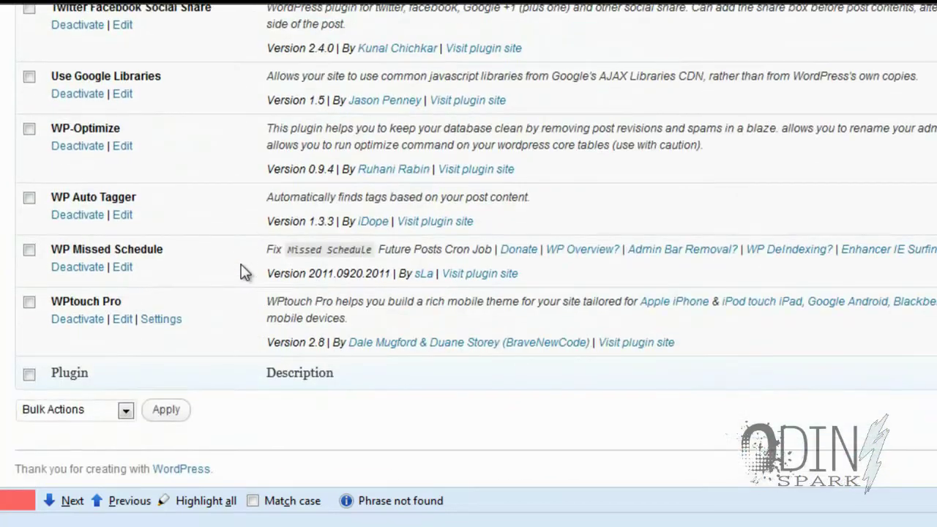
scroll(242, 268, "up", 5)
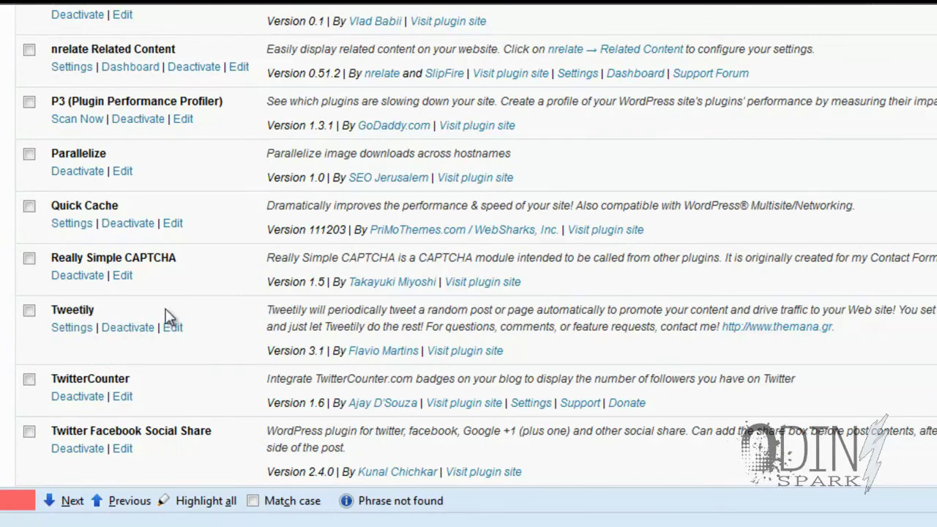
scroll(168, 315, "up", 5)
scroll(183, 289, "up", 8)
scroll(125, 285, "down", 3)
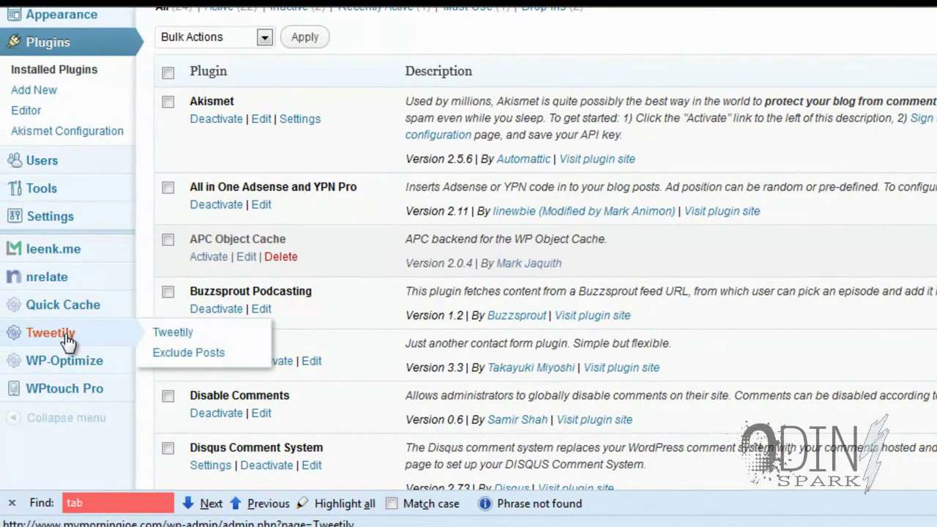
Open Tweetily's settings page from the sidebar, then return to Plugins > Installed Plugins
left_click(67, 335)
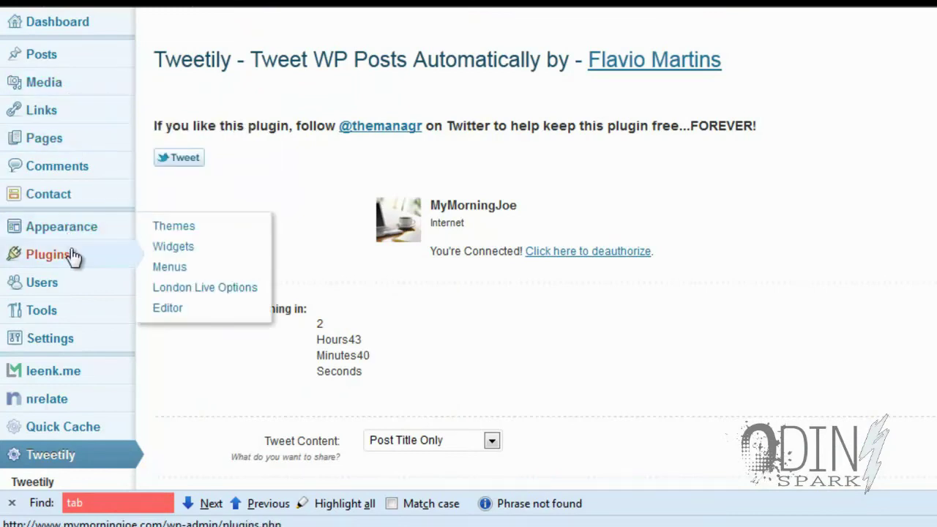
mouse_move(48, 255)
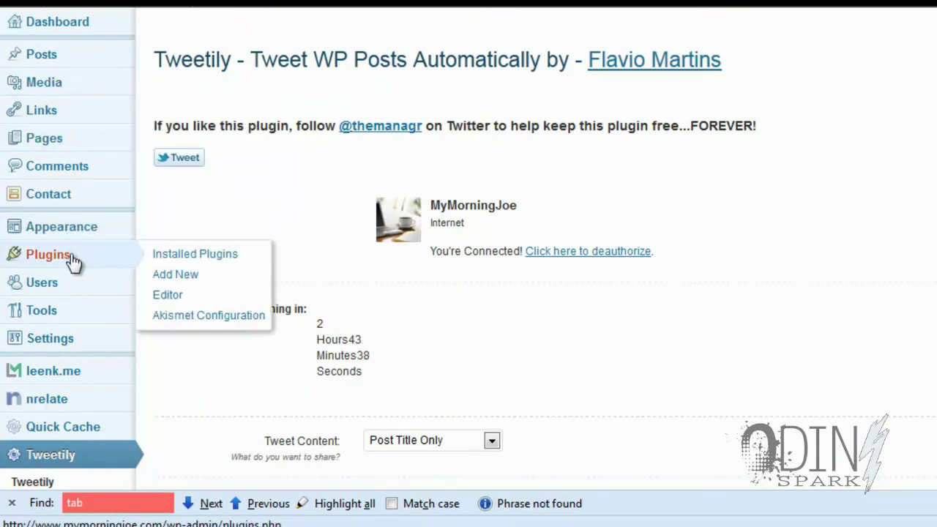
left_click(49, 255)
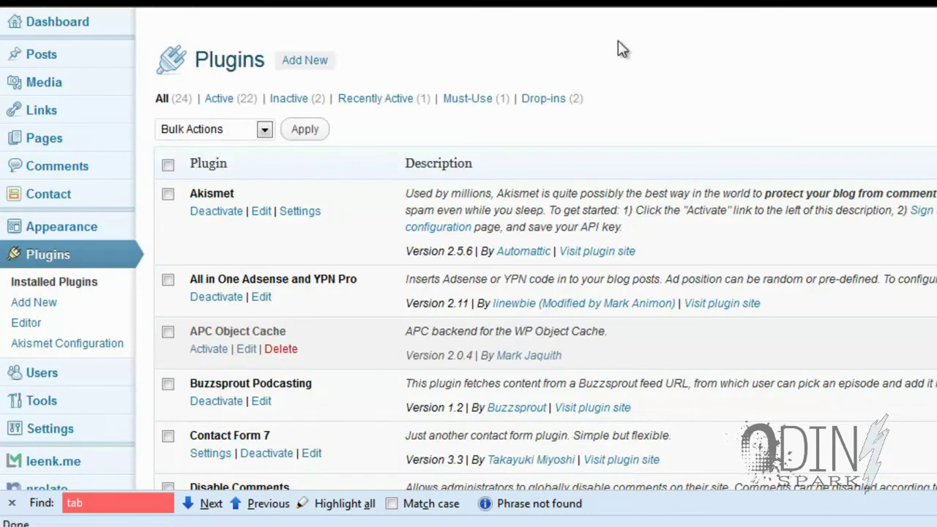